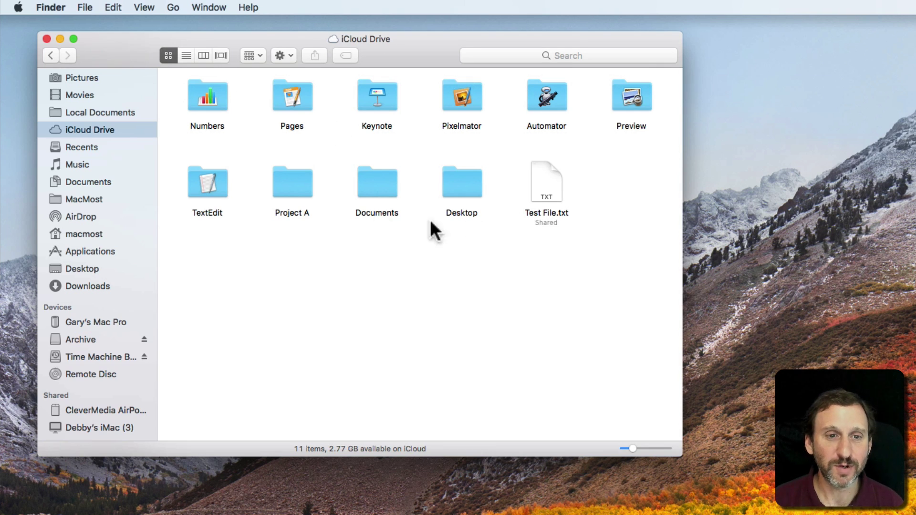
Step: Open a separate Documents Finder window, reposition it a few times, then close it
left_click(85, 7)
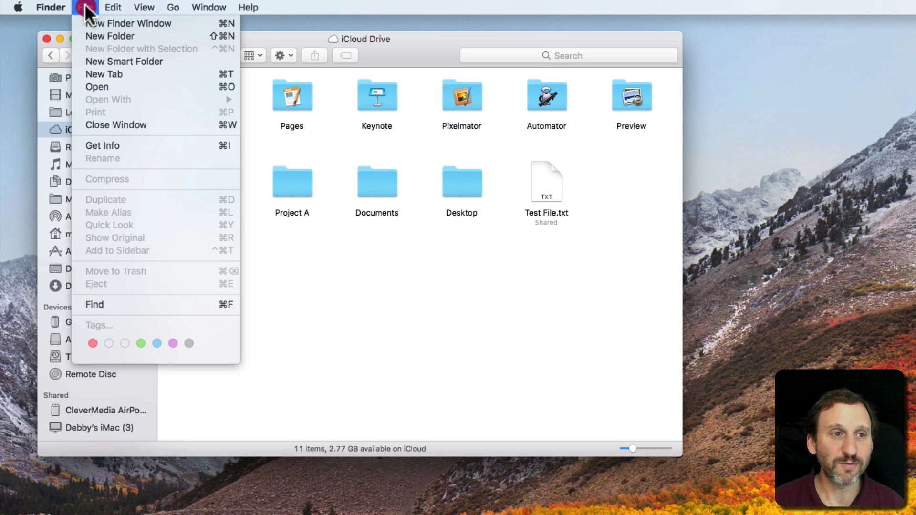
left_click(99, 25)
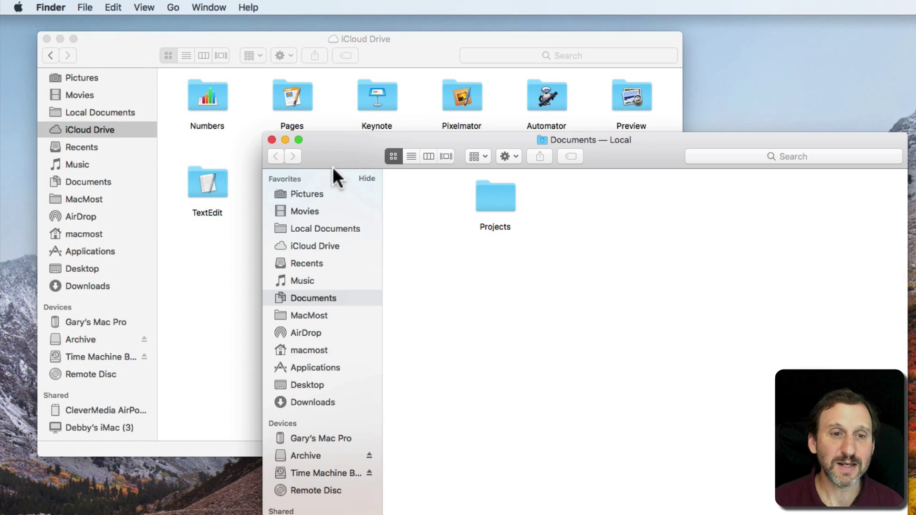
left_click_drag(333, 167, 263, 137)
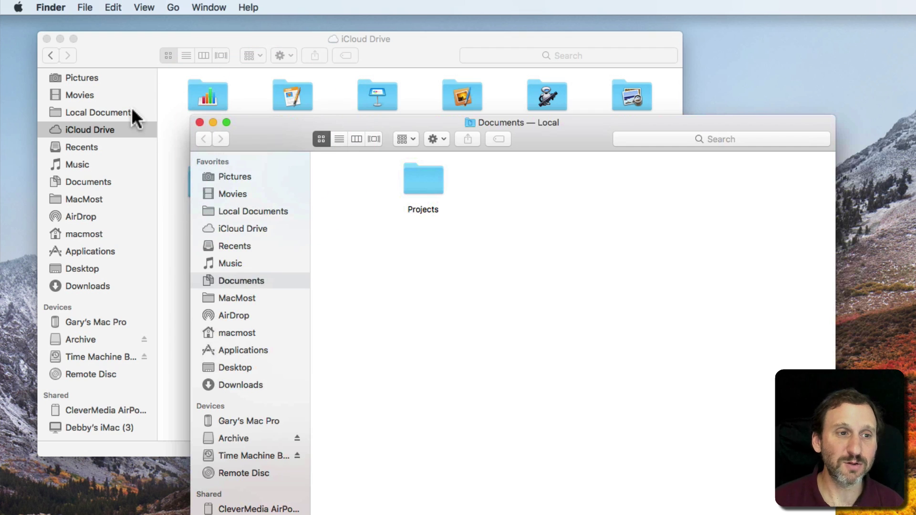
left_click_drag(262, 139, 293, 169)
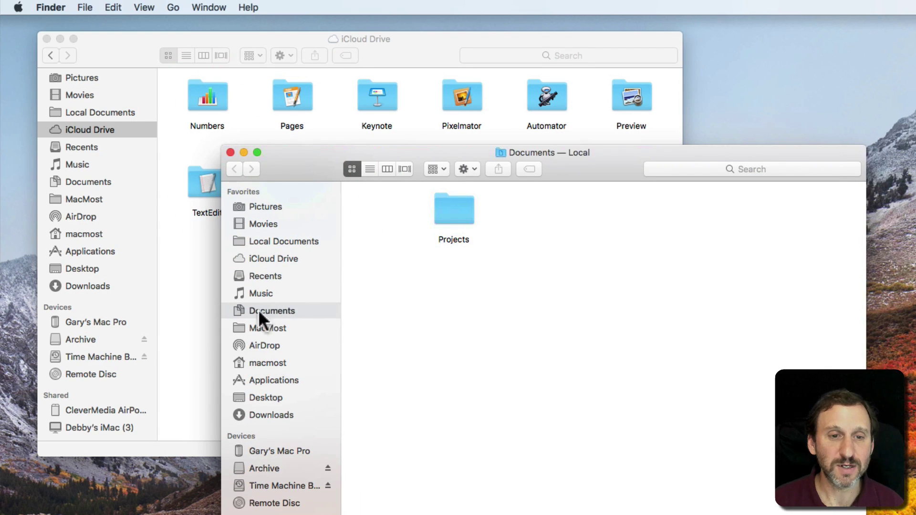
left_click_drag(341, 178, 259, 154)
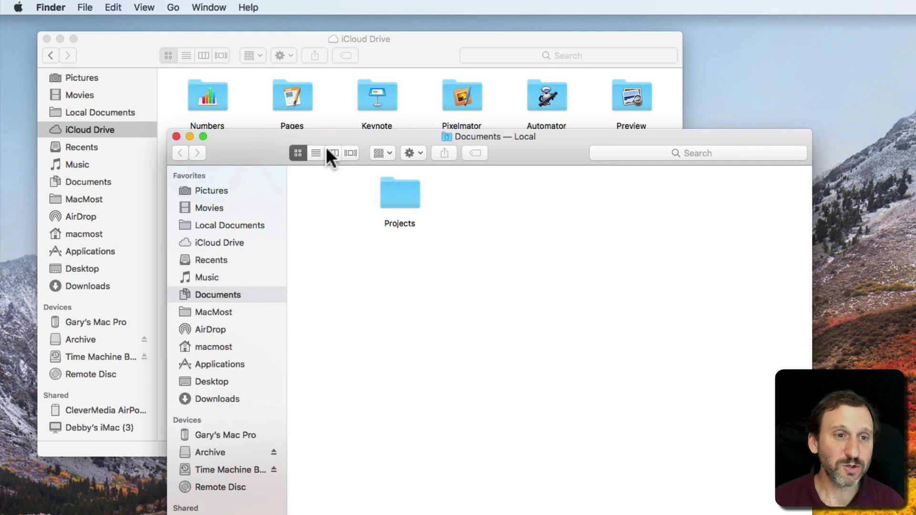
left_click_drag(230, 145, 288, 150)
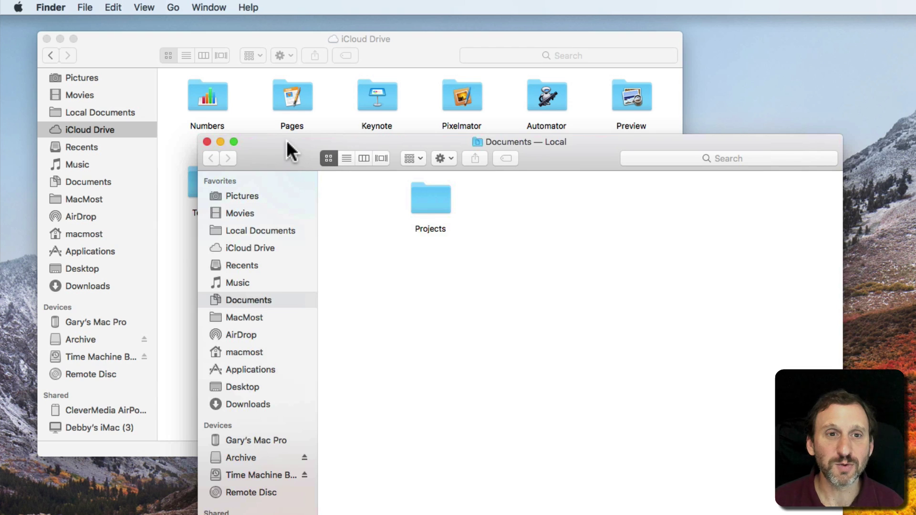
left_click(206, 141)
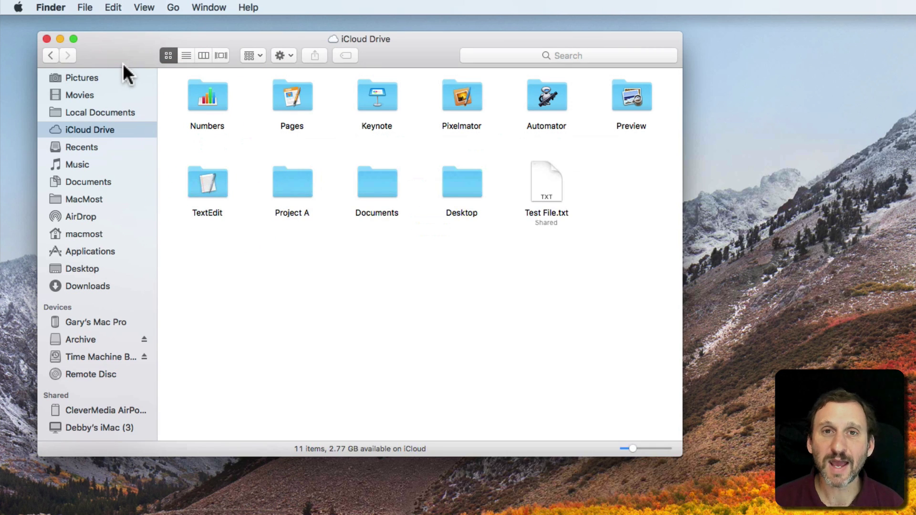
Step: Add a Documents — Local tab beside iCloud Drive and switch between the two tabs
left_click(84, 7)
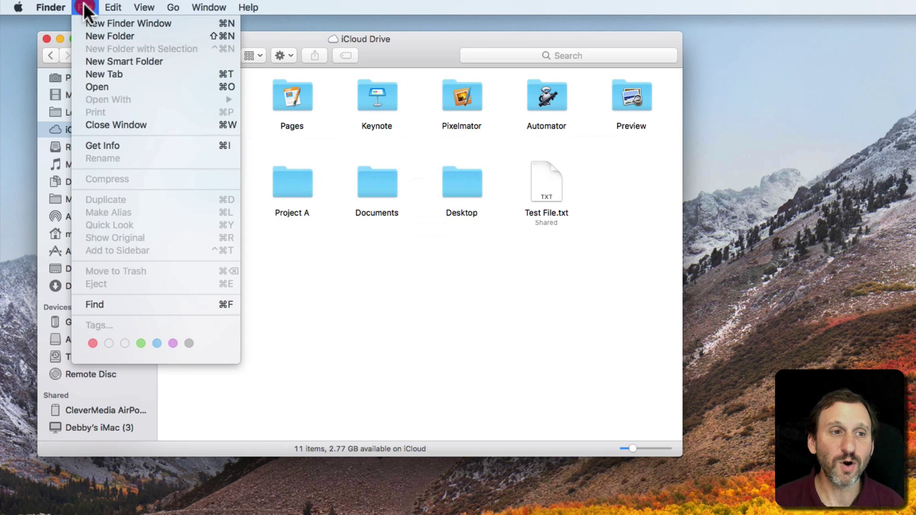
left_click(113, 74)
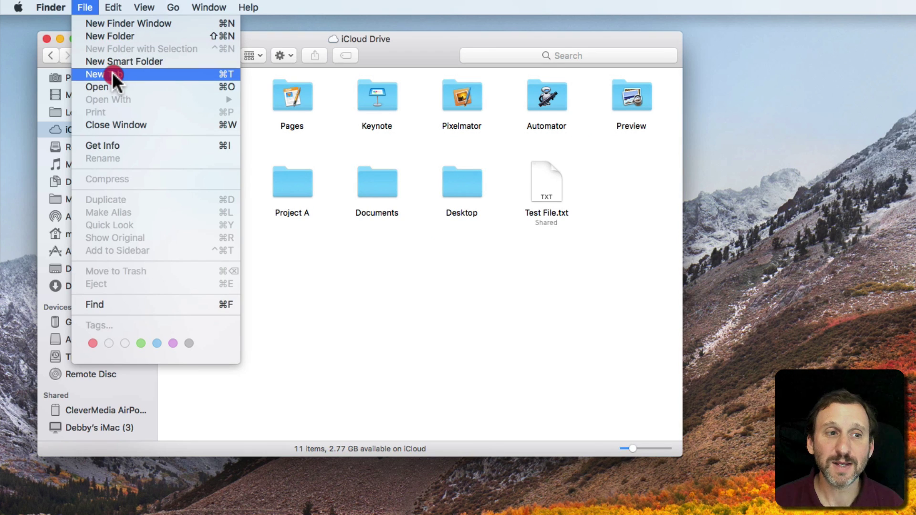
left_click(112, 74)
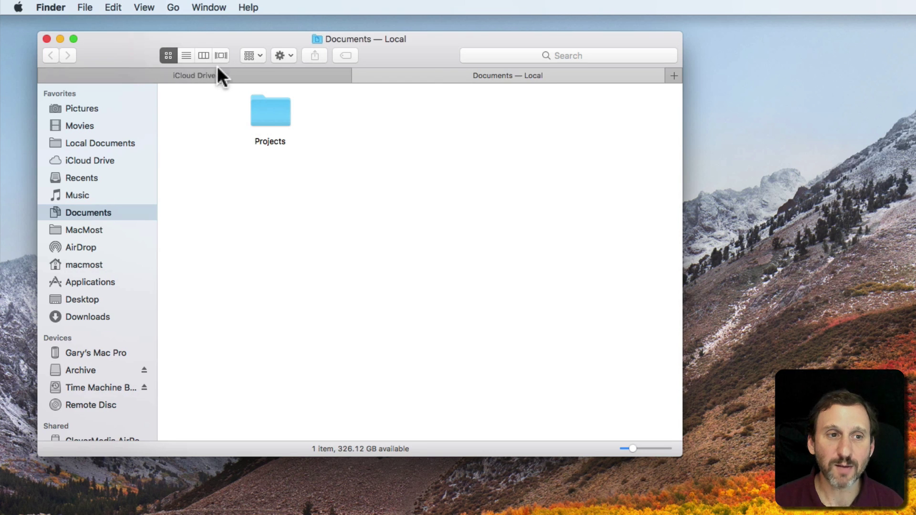
left_click(197, 75)
left_click(458, 72)
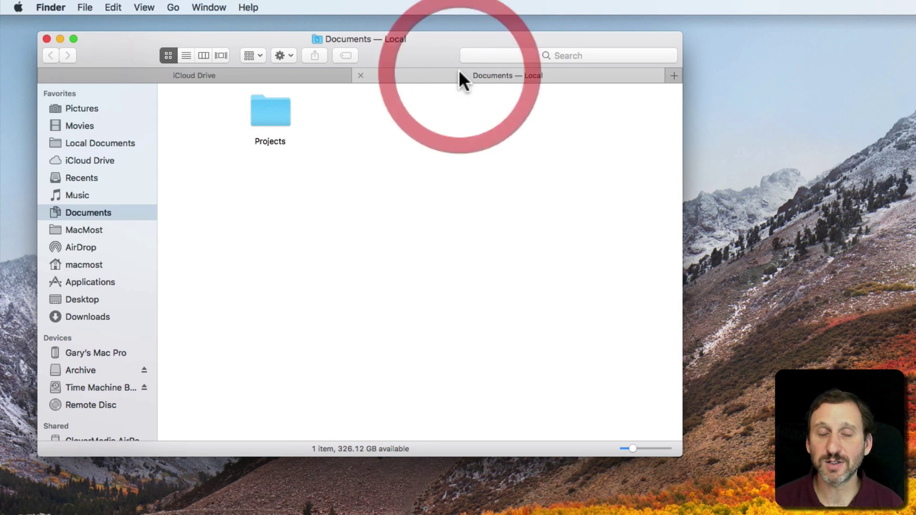
left_click(267, 75)
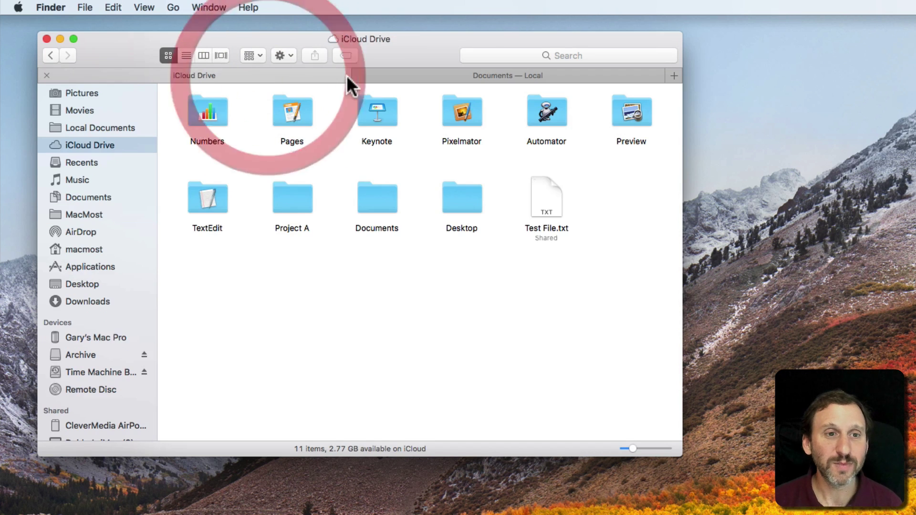
Step: Open Documents in iCloud and Projects locally, then return each tab to its top level via the path menu
double_click(370, 190)
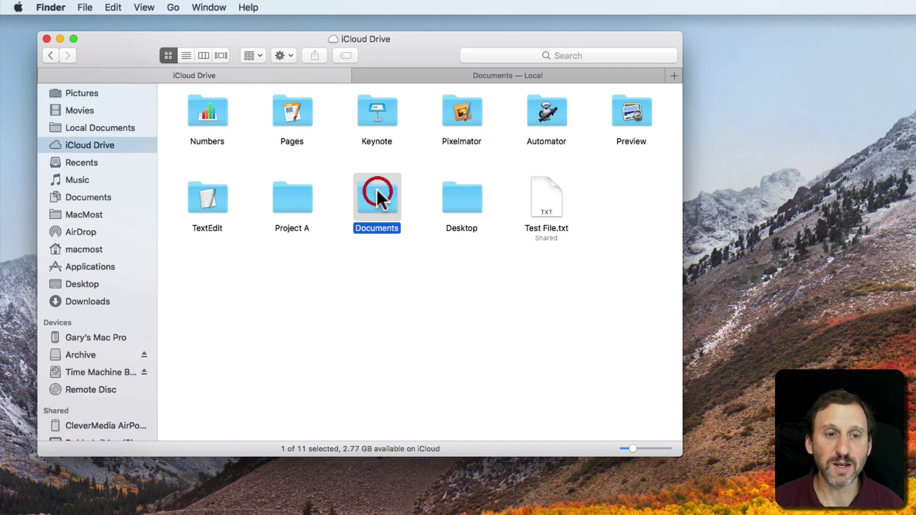
left_click(433, 78)
double_click(271, 108)
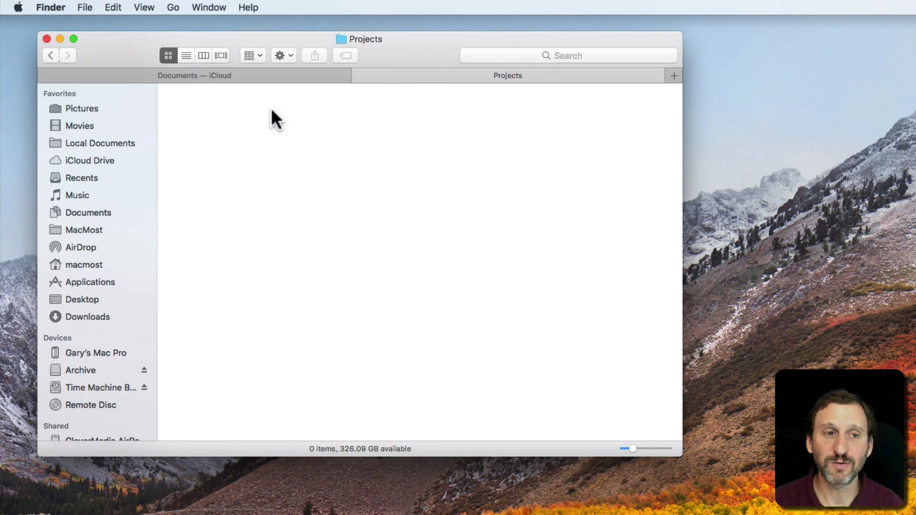
left_click(361, 39, "super")
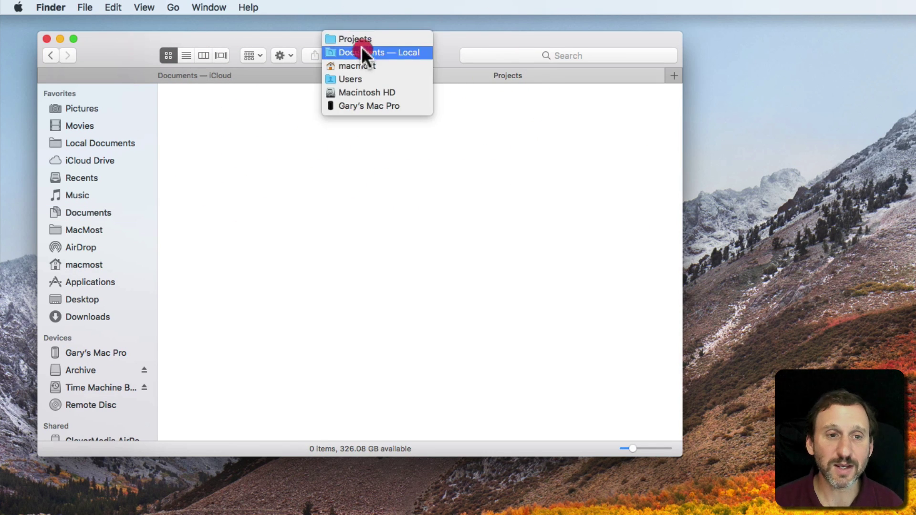
left_click(362, 53)
left_click(226, 76)
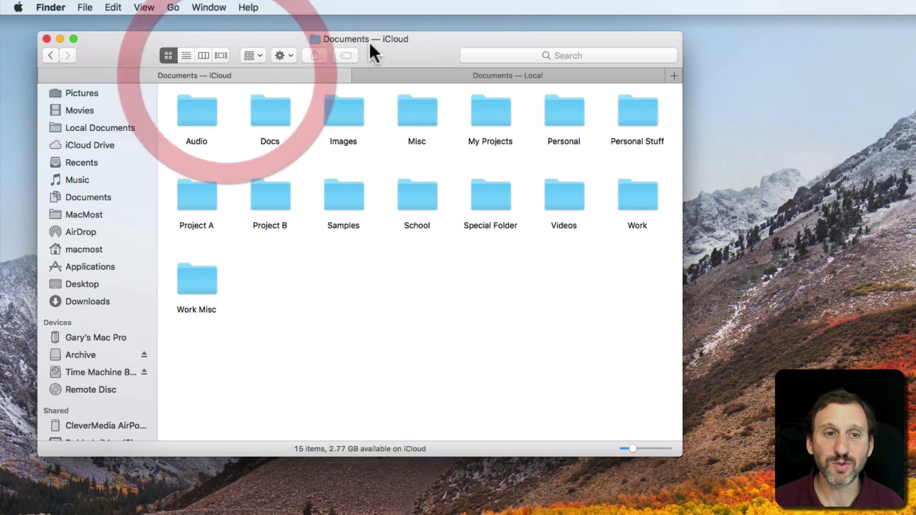
left_click(367, 44, "super")
left_click(365, 52)
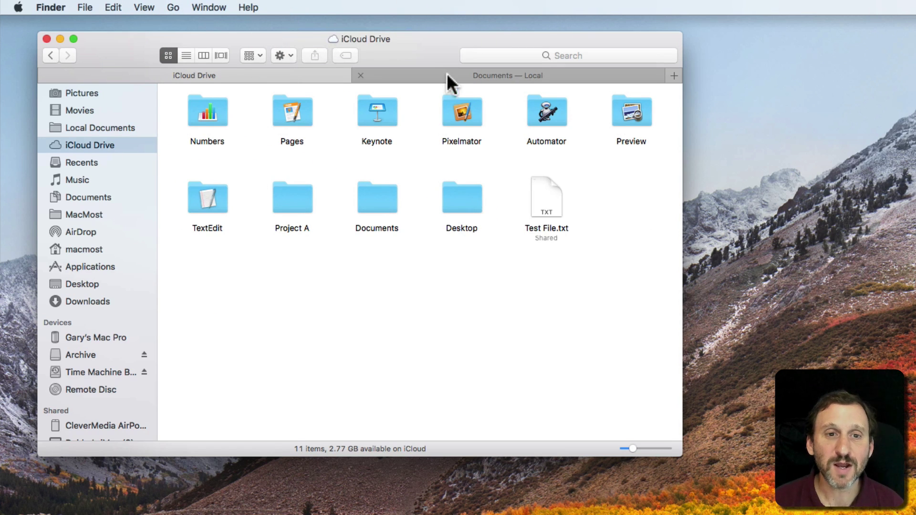
Step: Toggle between the two tabs, slide the Documents — Local tab along the bar, and add then close a third tab
left_click(413, 73)
left_click(258, 73)
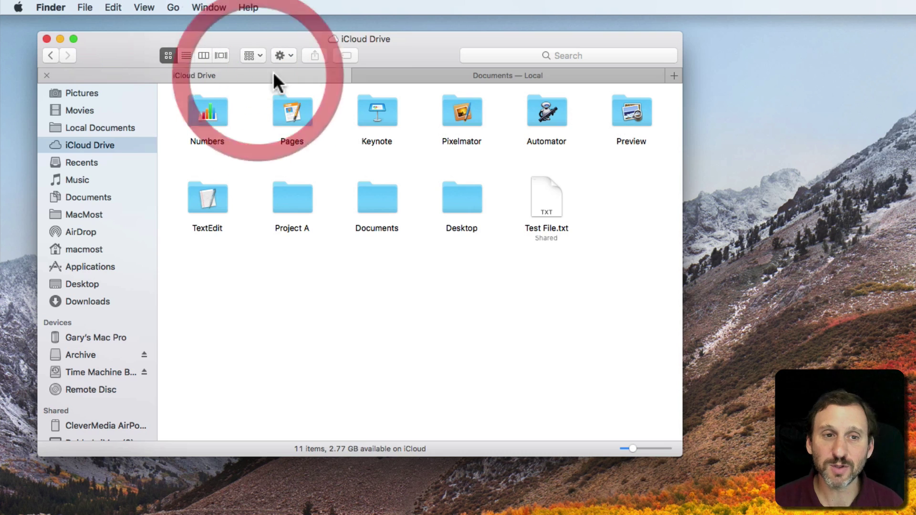
left_click(427, 73)
left_click(271, 72)
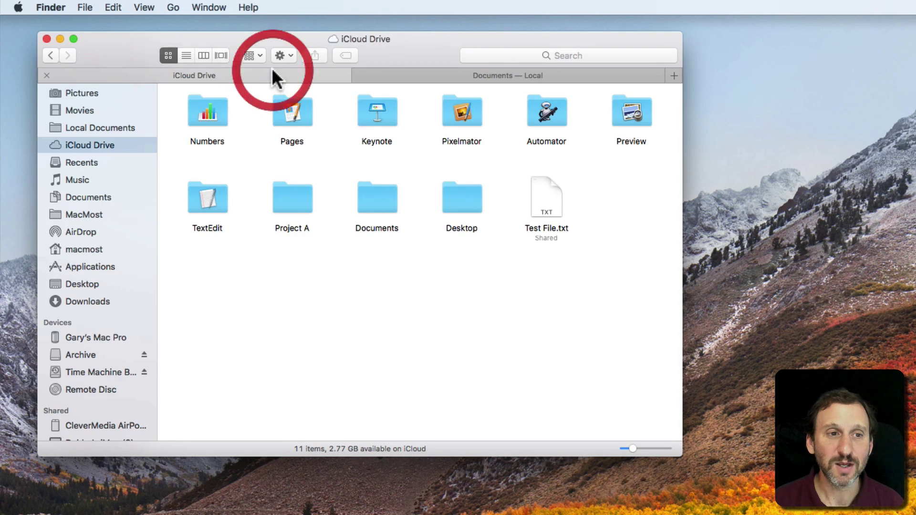
left_click_drag(490, 70, 520, 74)
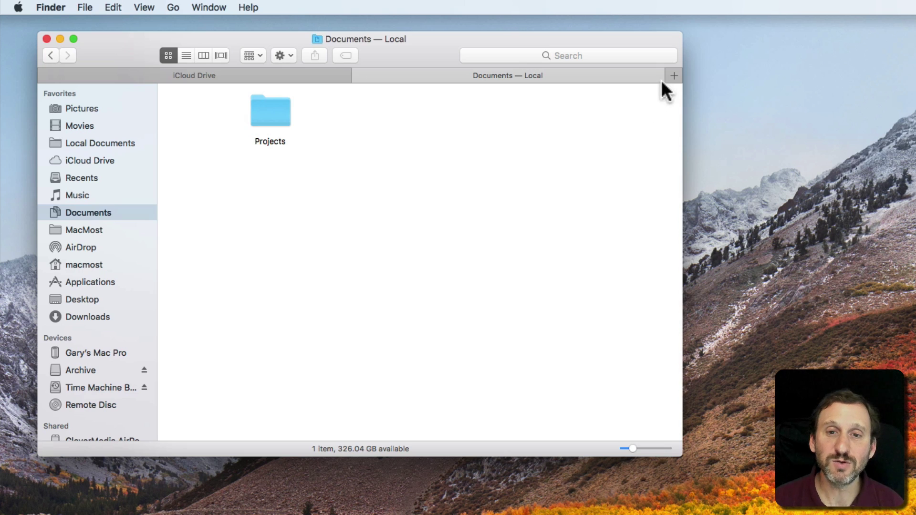
left_click(675, 76)
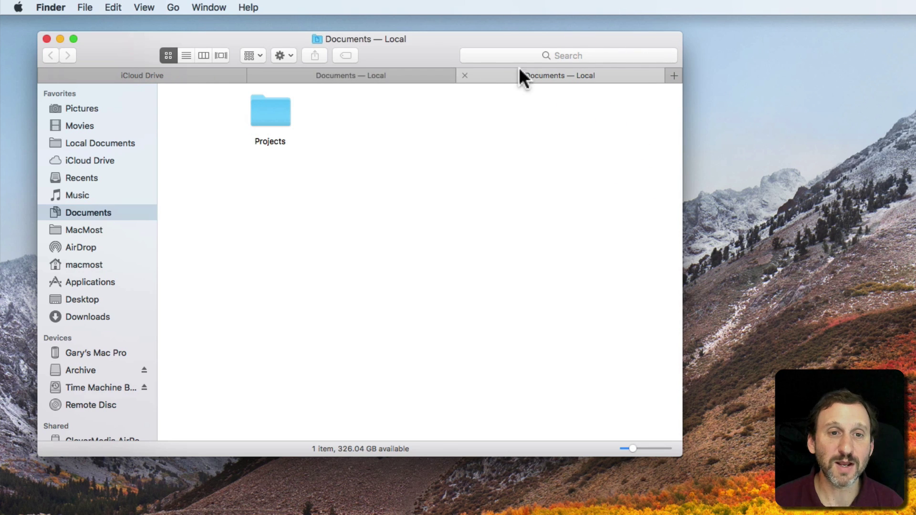
left_click(465, 75)
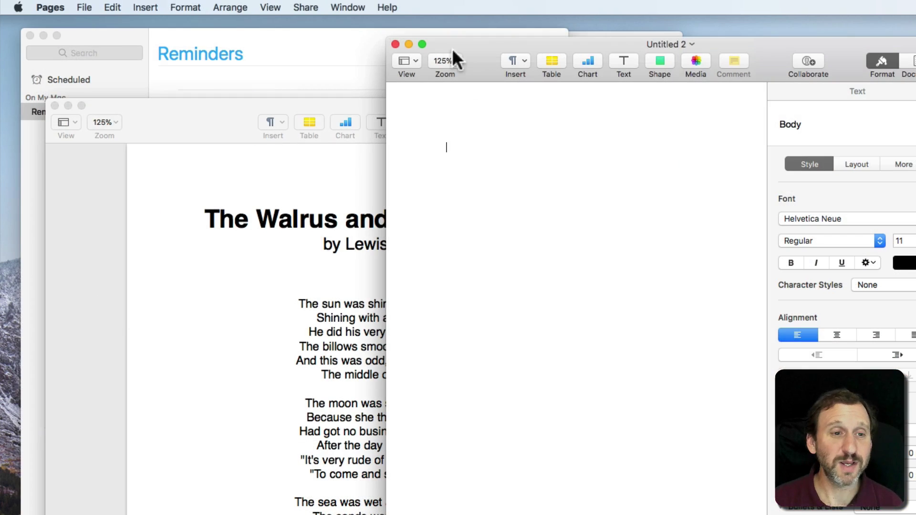
Step: Merge the Untitled 2 and Walrus copy 2.pages windows into one tabbed window, move it left, and check both tabs
left_click(190, 123)
left_click(490, 51)
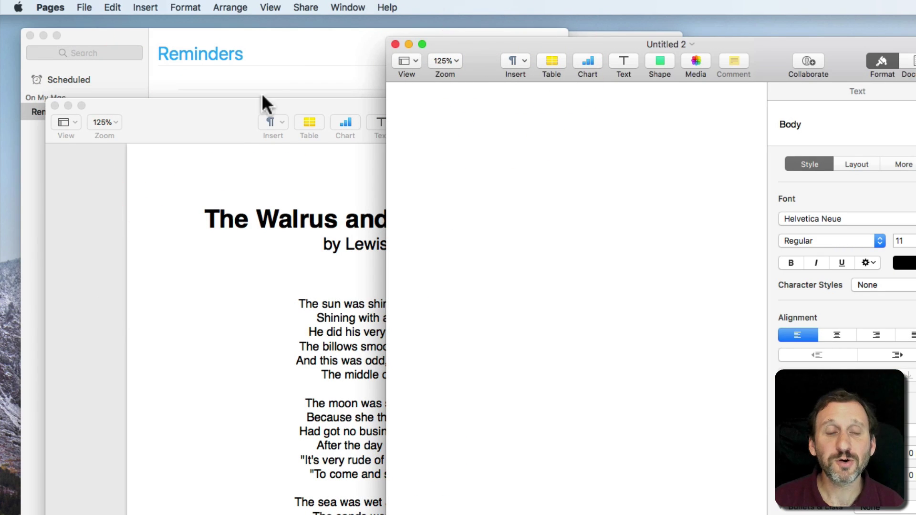
left_click(349, 7)
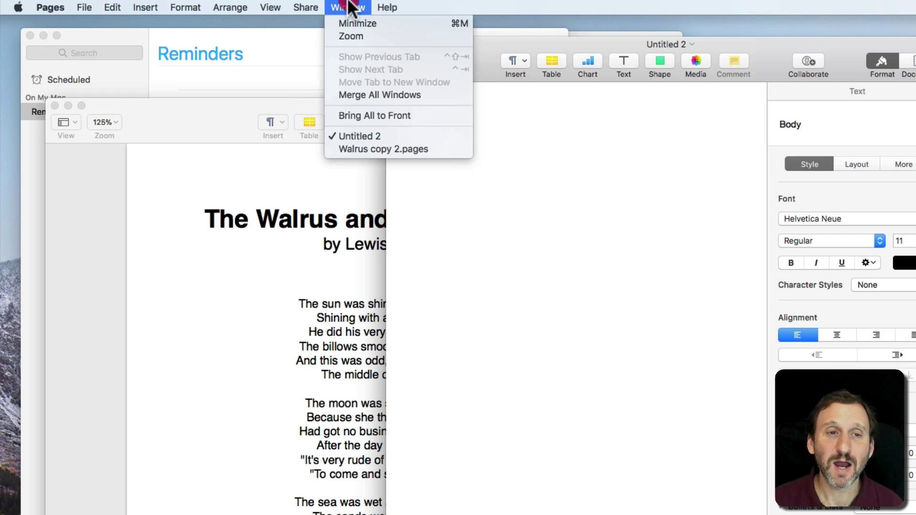
left_click(369, 92)
left_click_drag(500, 41, 279, 41)
left_click(513, 90)
left_click(370, 90)
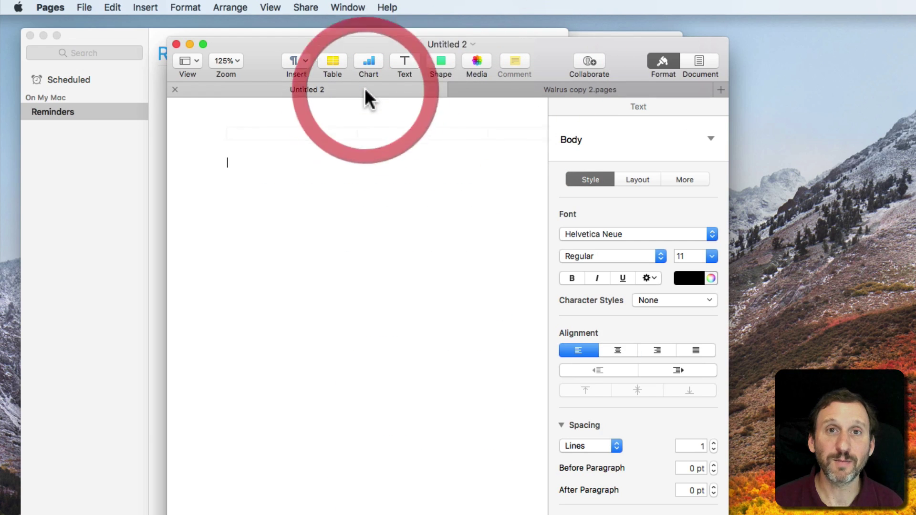
Step: Add a blank Untitled 3 tab, drag Walrus copy 2.pages to the first tab position, and show Untitled 2
left_click(721, 90)
double_click(529, 289)
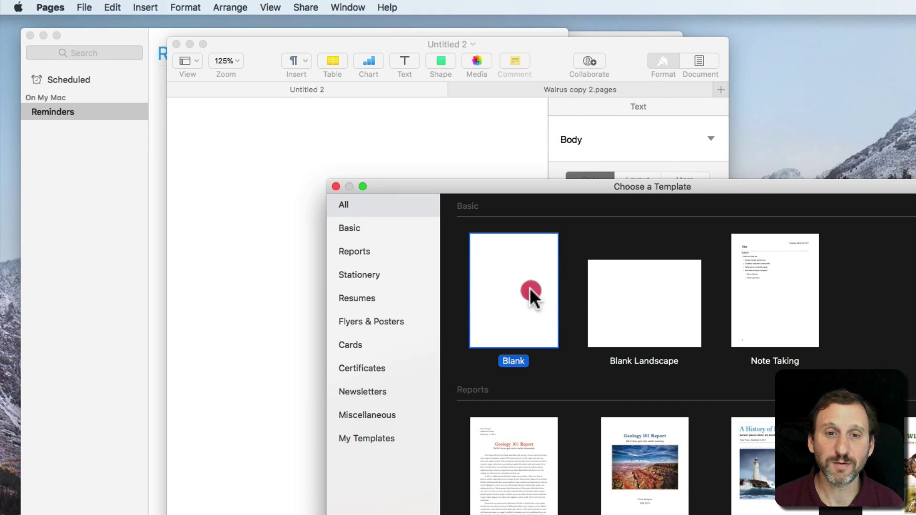
left_click_drag(466, 89, 243, 90)
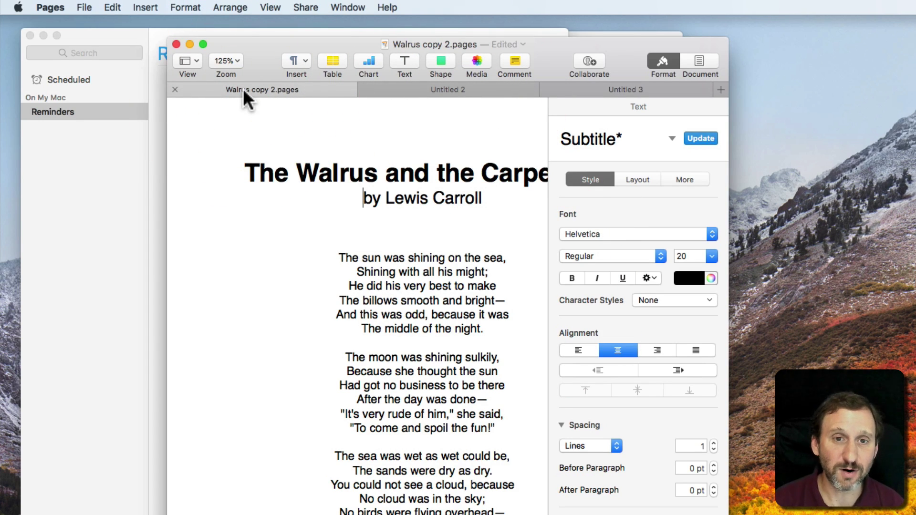
left_click(421, 88)
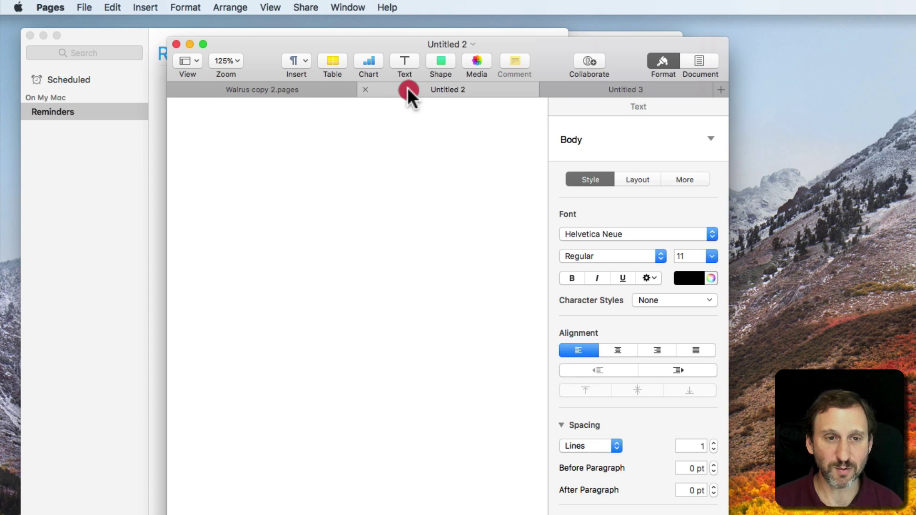
Step: Detach the Untitled 2 tab into its own enlarged window, then choose Window > Merge All Windows
left_click_drag(407, 87, 838, 220)
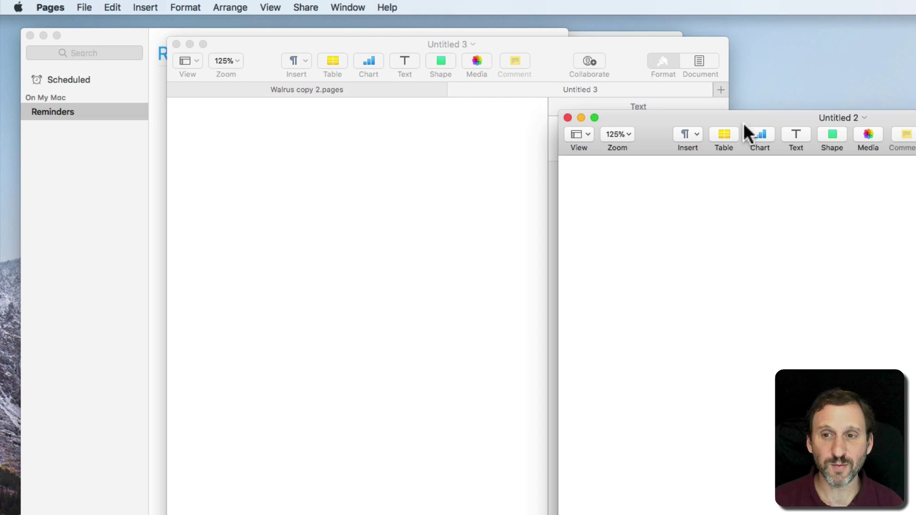
double_click(743, 122)
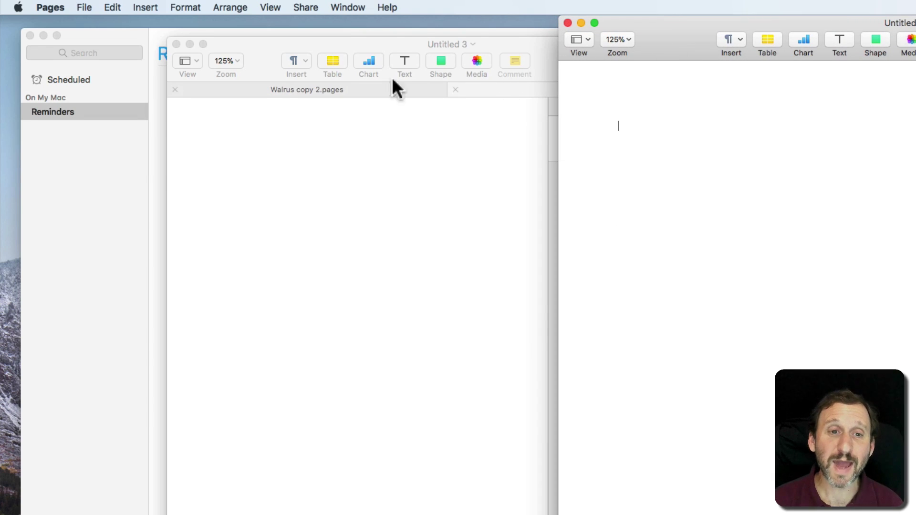
left_click(344, 8)
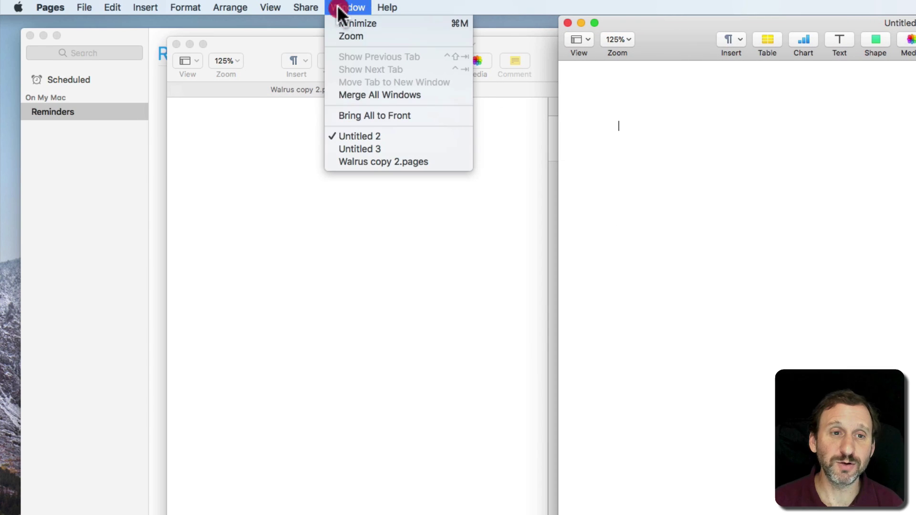
left_click(355, 95)
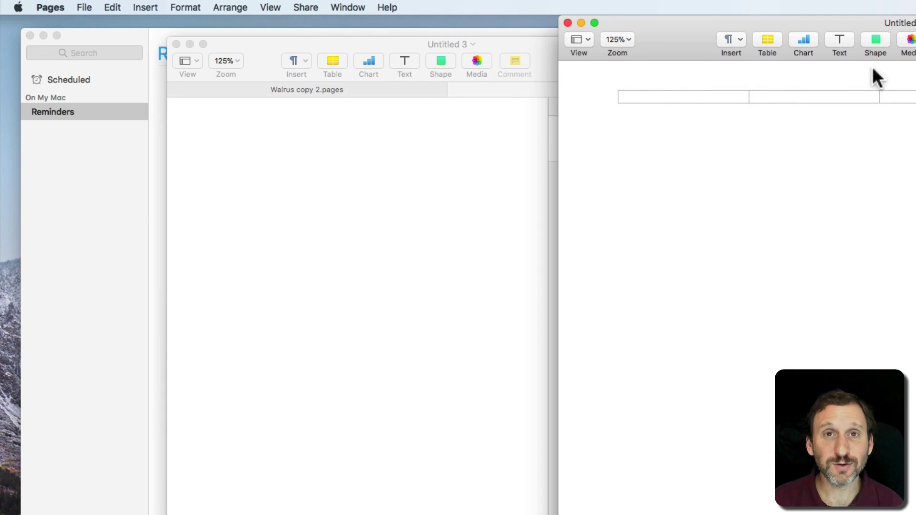
Step: Show the tab bars and dock the separate Untitled 2 window as a tab in the main window
left_click(270, 7)
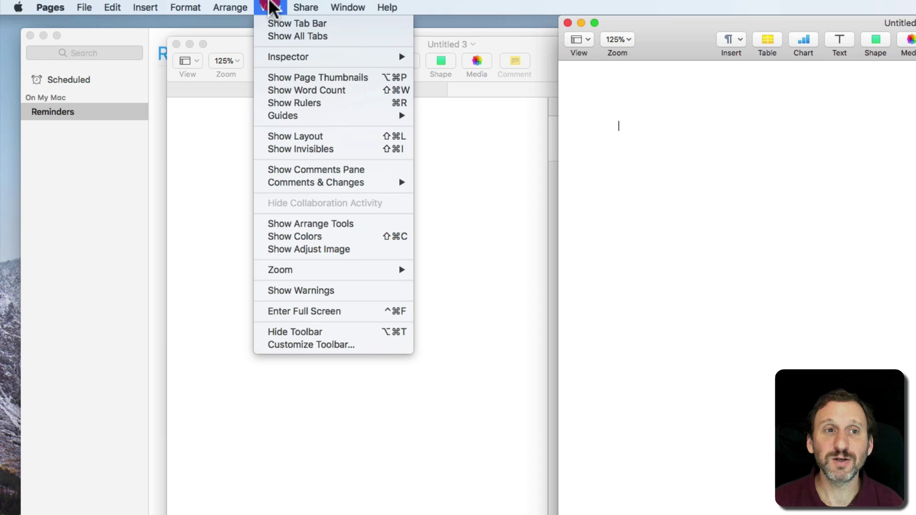
left_click(273, 23)
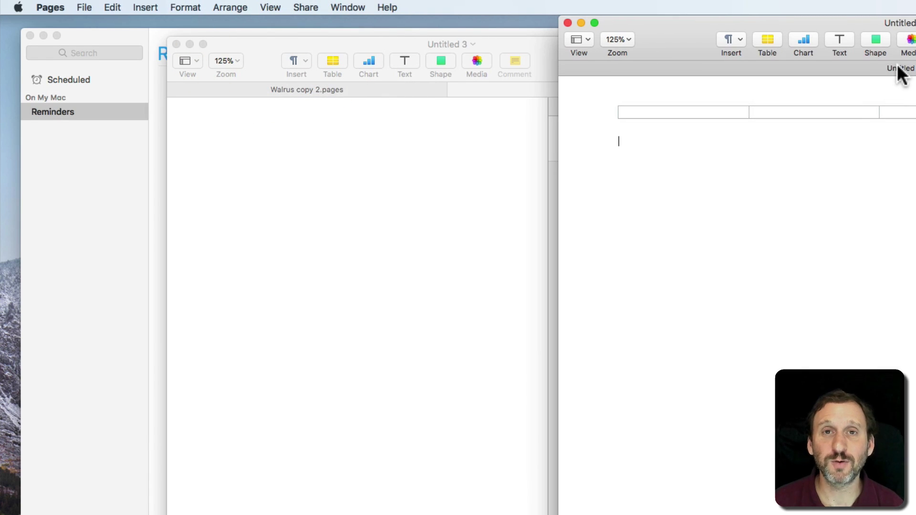
left_click_drag(897, 68, 870, 79)
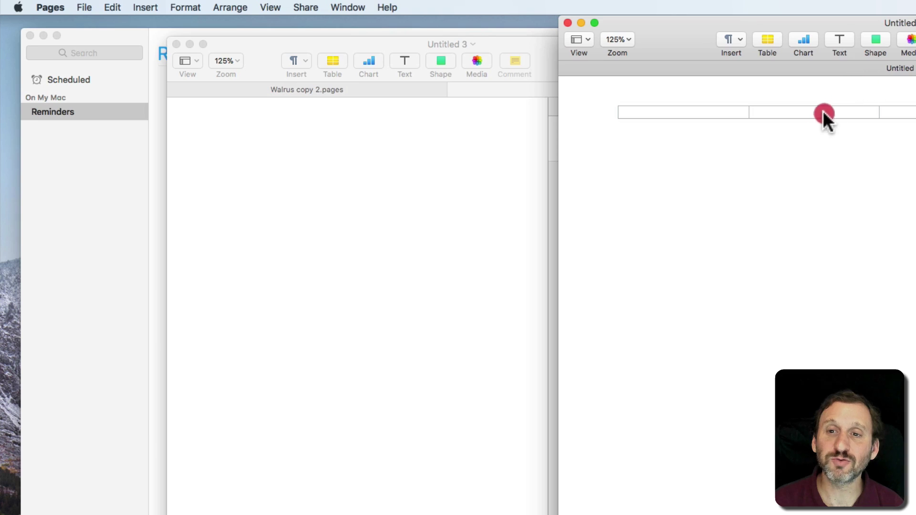
left_click_drag(822, 111, 879, 82)
left_click(625, 113)
left_click(772, 48)
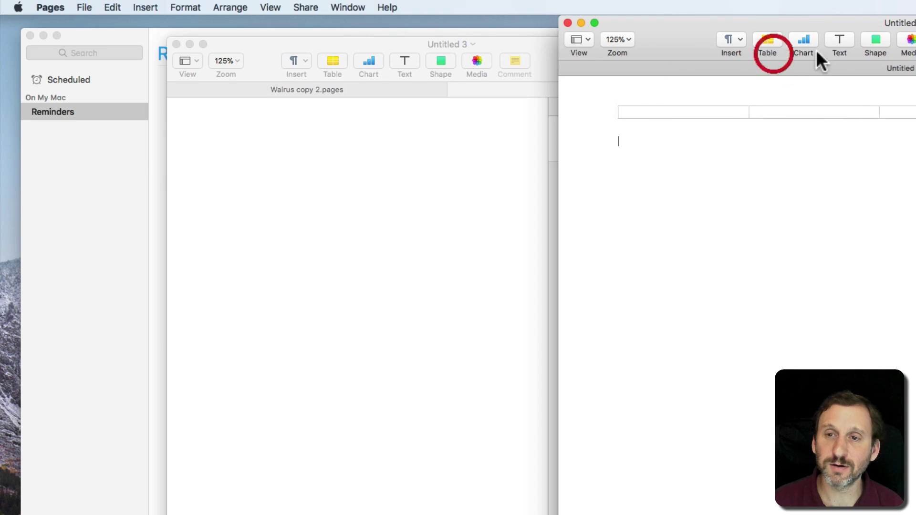
left_click_drag(661, 59, 525, 87)
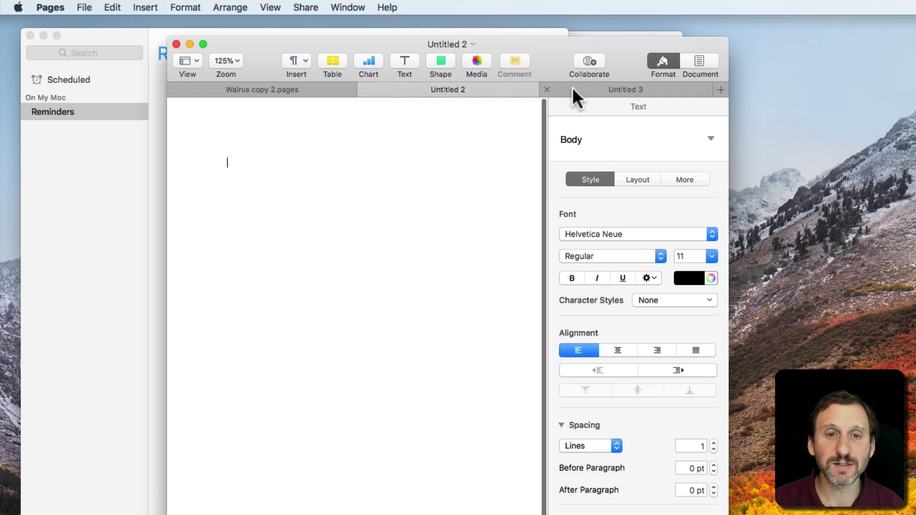
Step: Click through the Untitled 3, Untitled 2 and Walrus copy 2.pages tabs
left_click(594, 89)
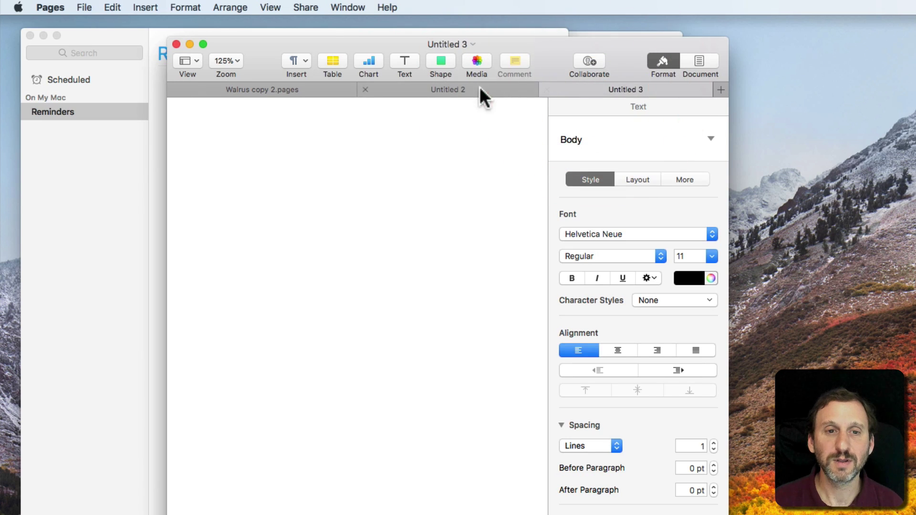
left_click(461, 89)
left_click(286, 89)
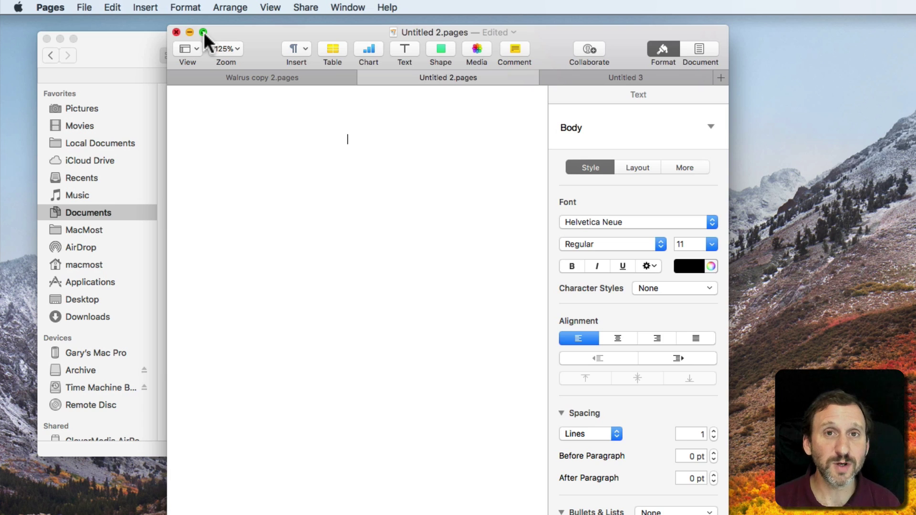
Step: Make the tabbed Pages window full screen and switch between Walrus copy 2.pages and Untitled 2.pages
left_click(203, 32)
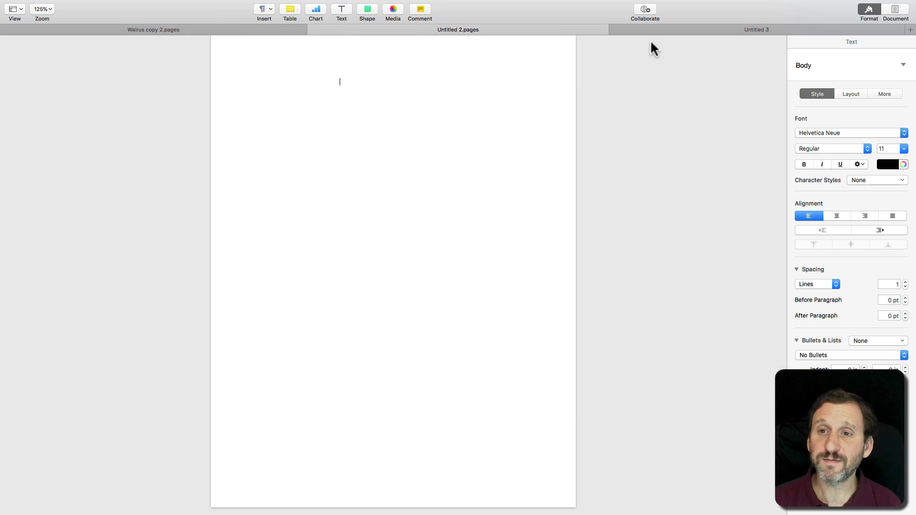
left_click(143, 28)
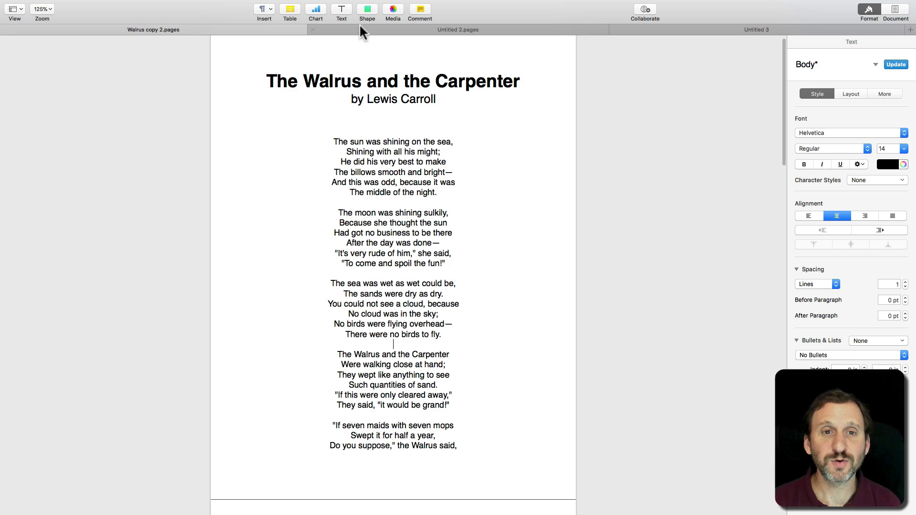
left_click(370, 27)
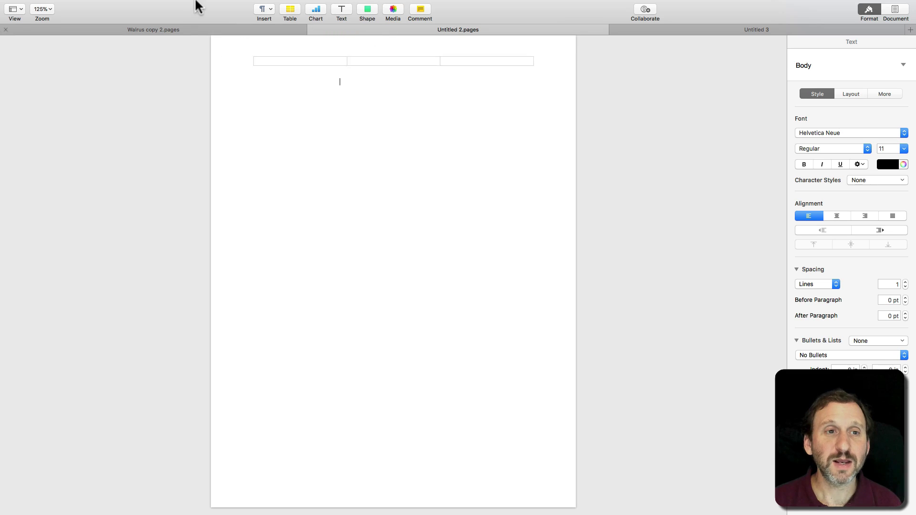
Step: Look over the Window menu's tab commands, then cycle tabs with Control-Tab and Control-Shift-Tab
mouse_move(198, 5)
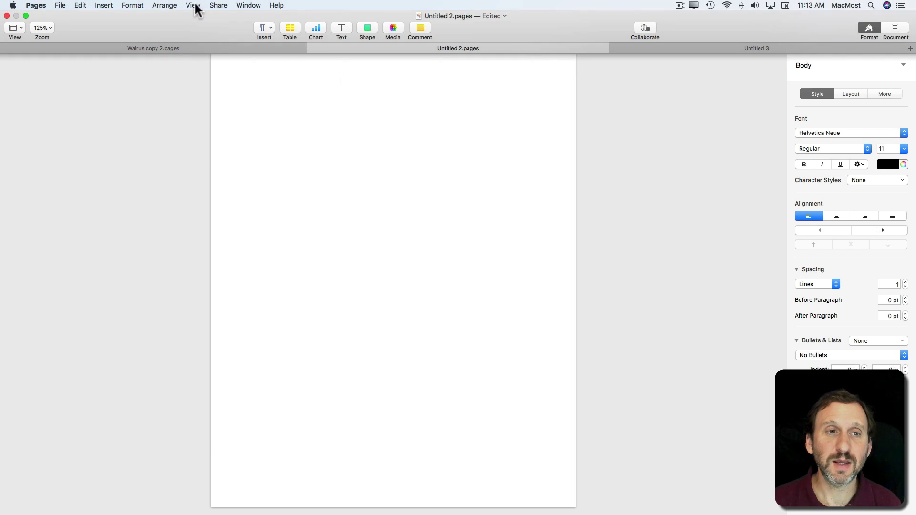
left_click(194, 5)
mouse_move(248, 5)
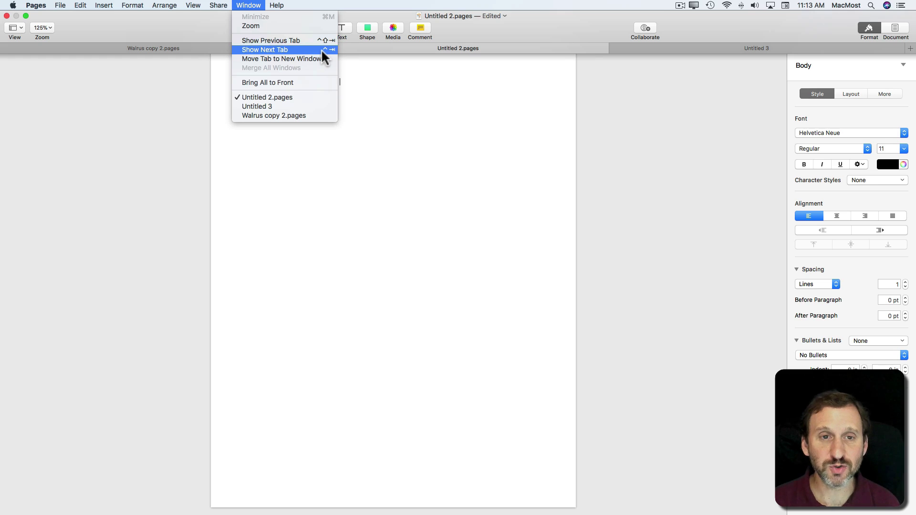
left_click(414, 82)
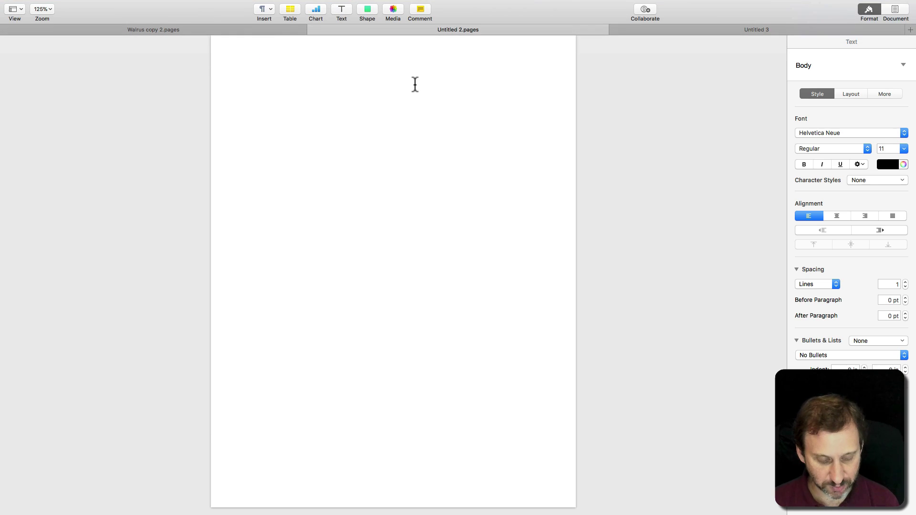
key("ctrl+Tab")
key("ctrl+Tab")
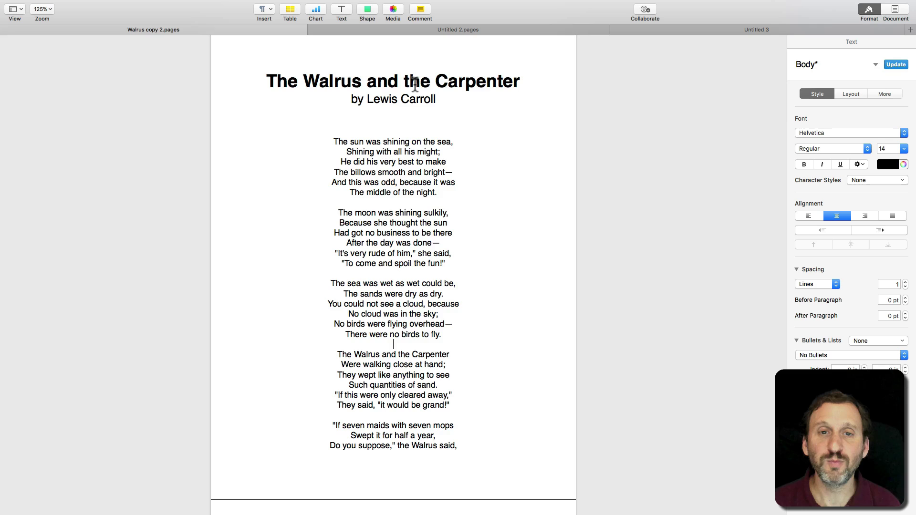
key("ctrl+shift+Tab")
key("ctrl+Tab")
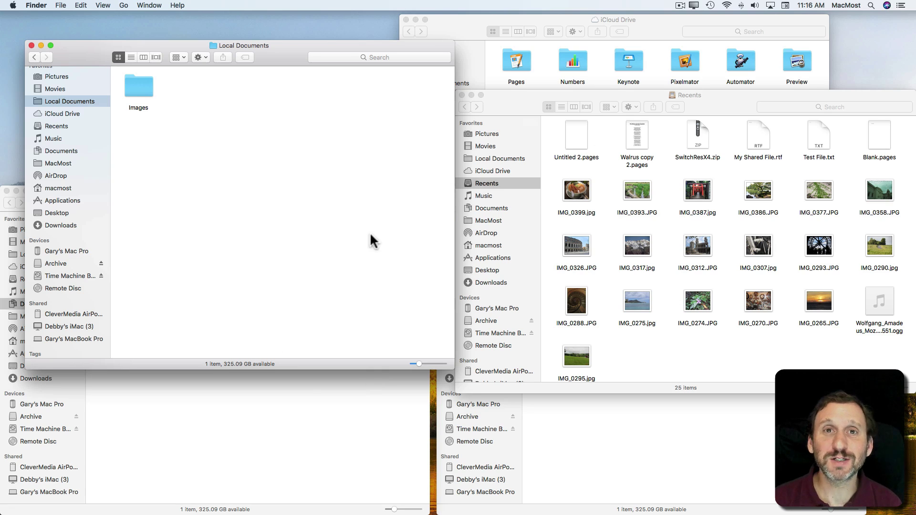
Step: Merge all Finder windows into one five-tab window, centre it, and click through to the Recents tab
left_click(153, 5)
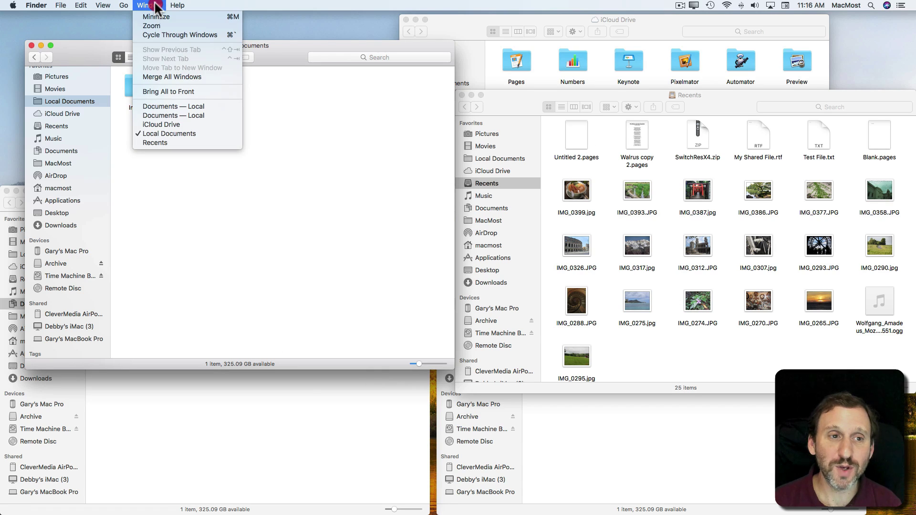
left_click(176, 75)
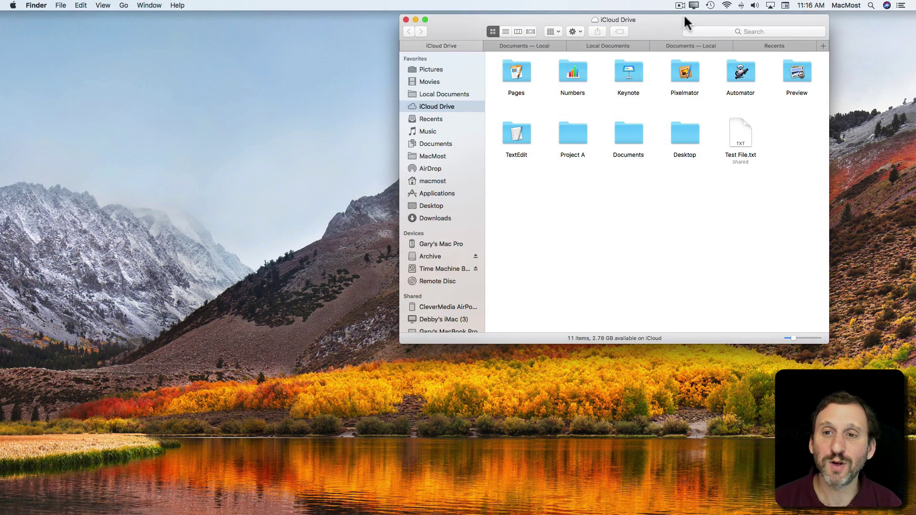
left_click_drag(651, 33, 519, 68)
left_click(410, 81)
left_click(469, 80)
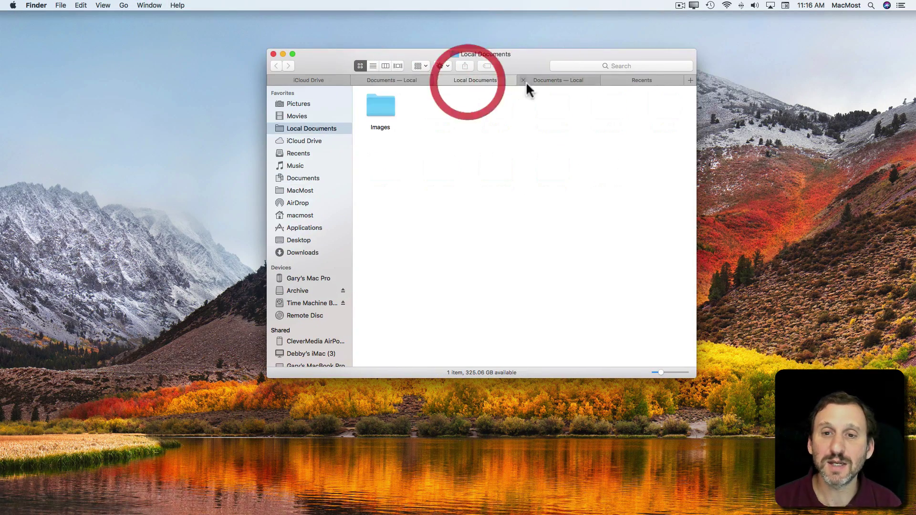
left_click(556, 80)
left_click(644, 80)
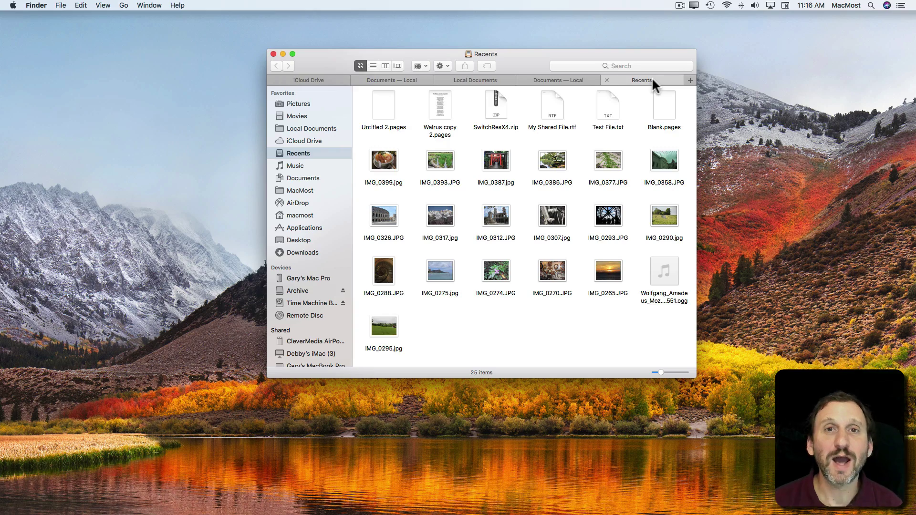